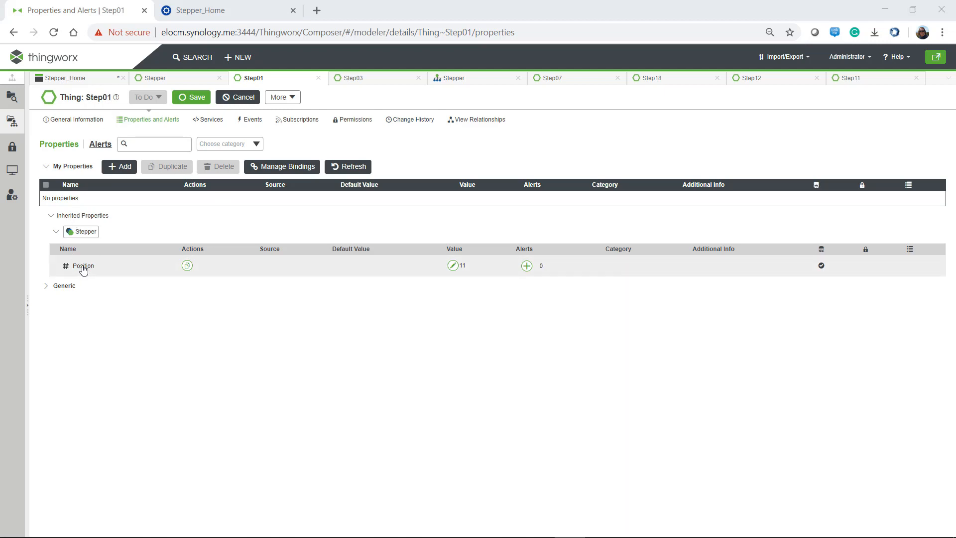
Set the value of Step01's inherited Position property to 12
left_click(453, 266)
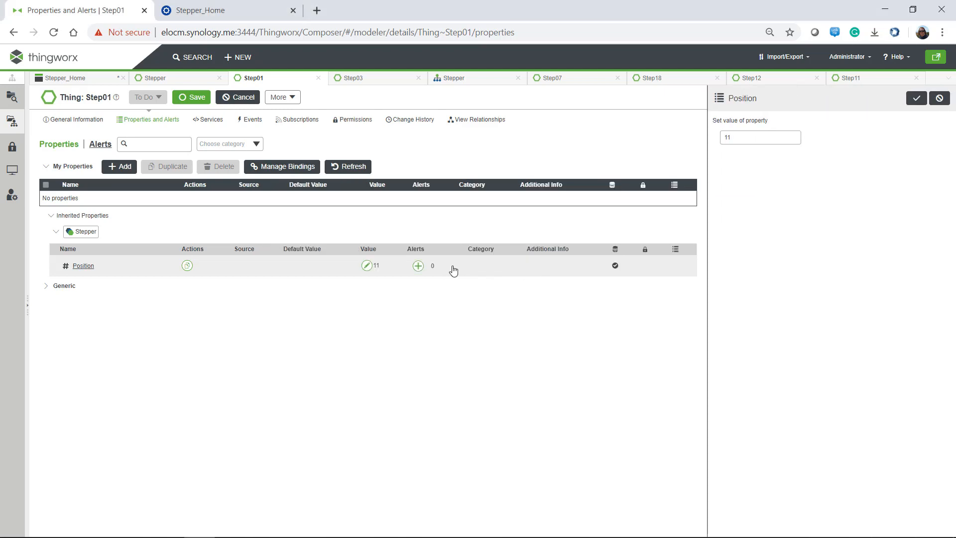
double_click(736, 134)
type("12")
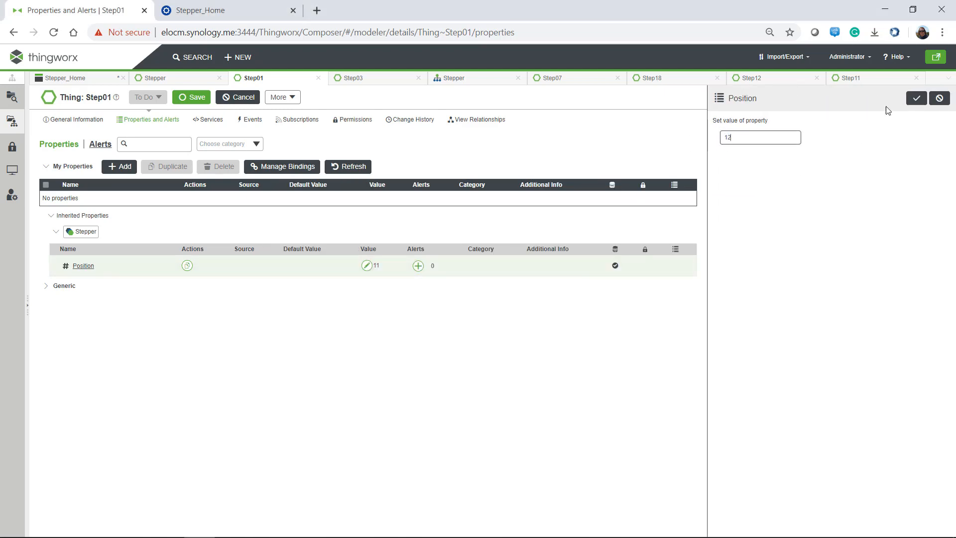
left_click(916, 99)
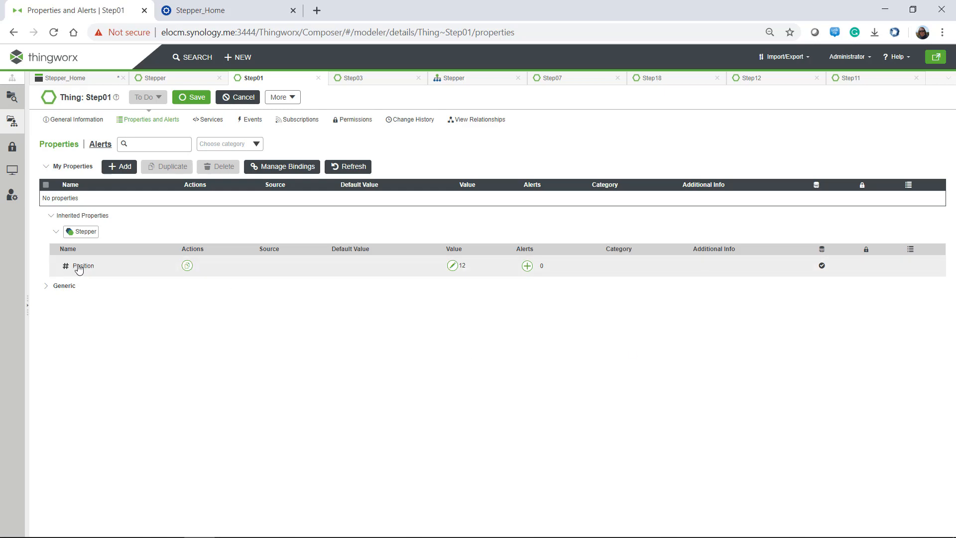
From Step01's general information, view its base thing template Stepper and display the template's properties
left_click(69, 123)
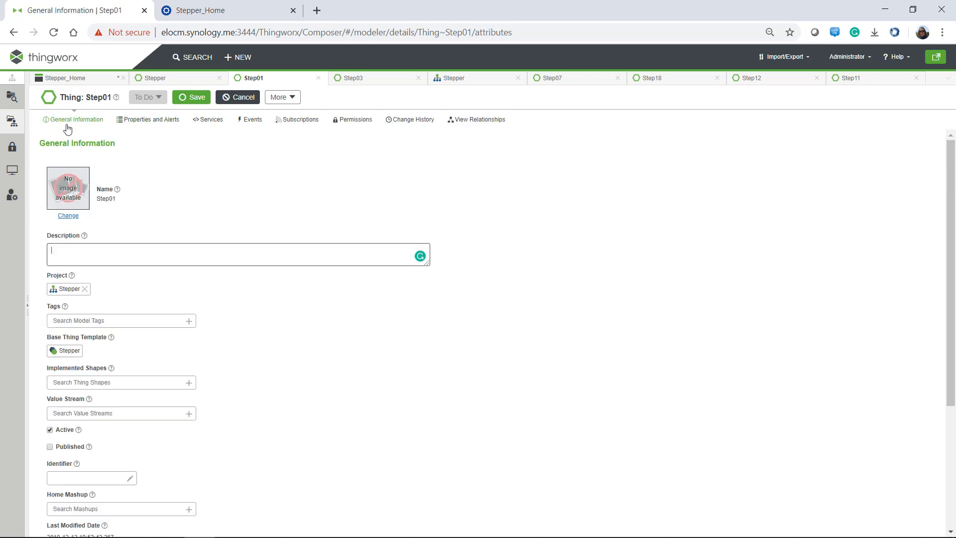
mouse_move(69, 353)
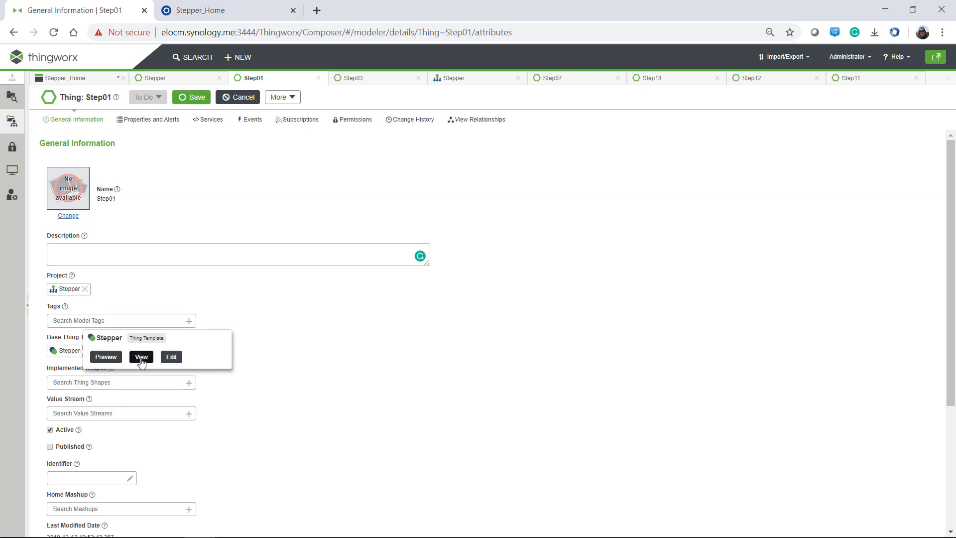
left_click(141, 357)
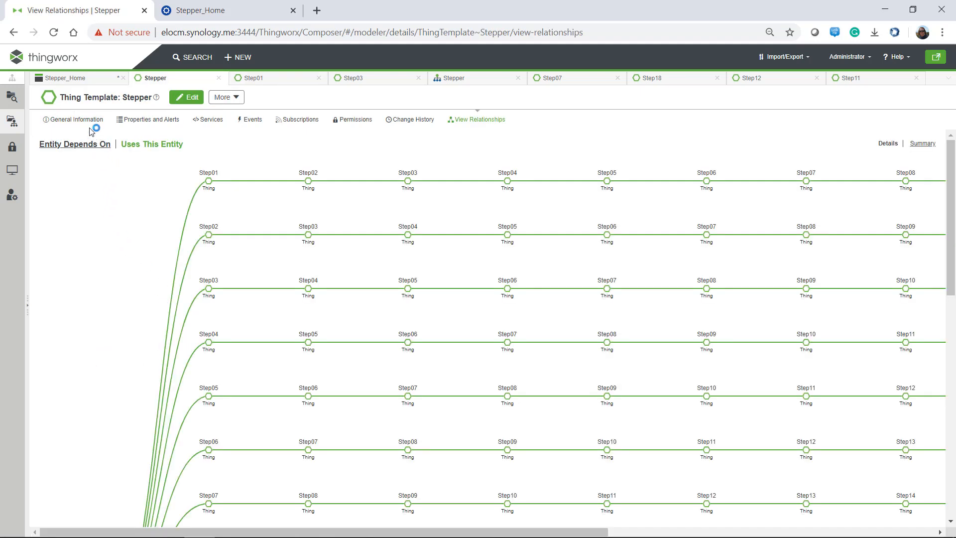
left_click(137, 120)
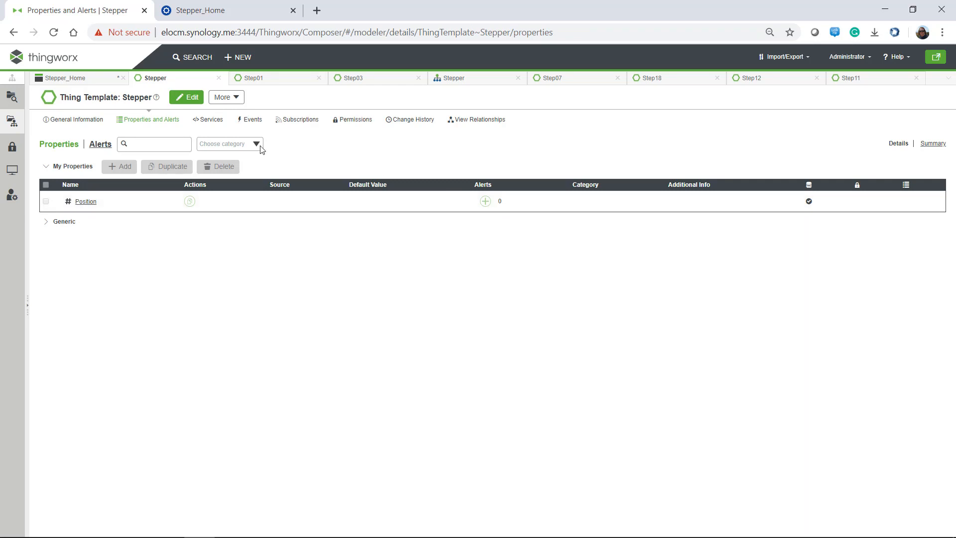
Search for step02 and open the Step02 thing's properties and alerts
left_click(190, 57)
type("step")
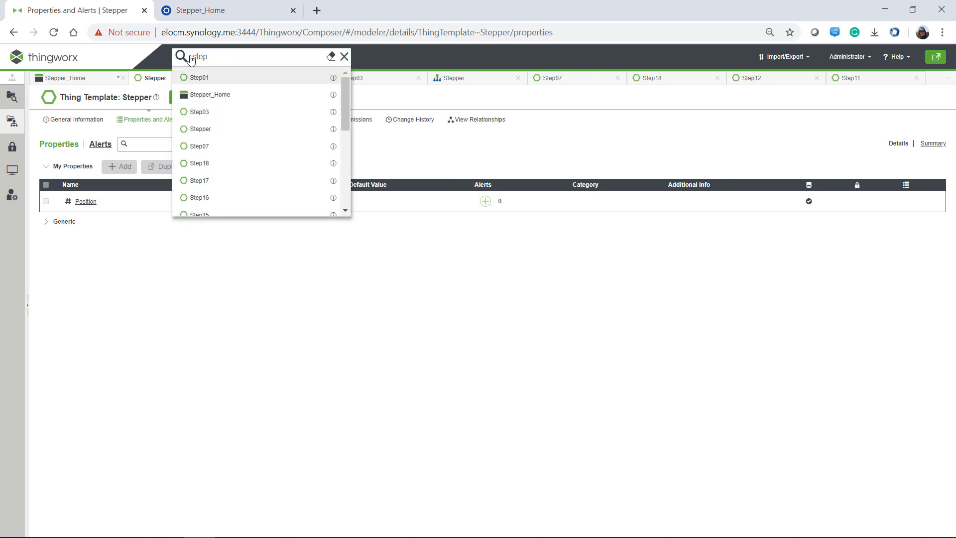
type("02")
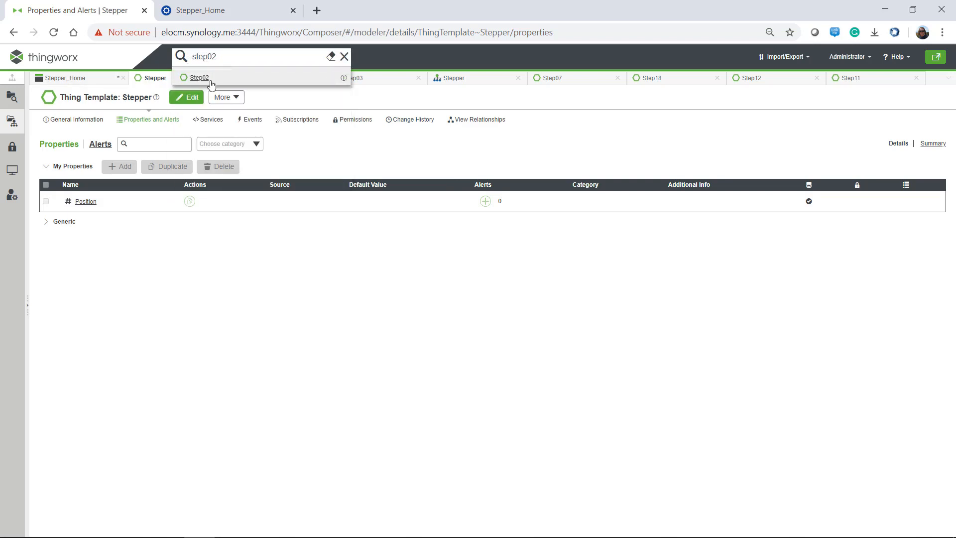
left_click(199, 78)
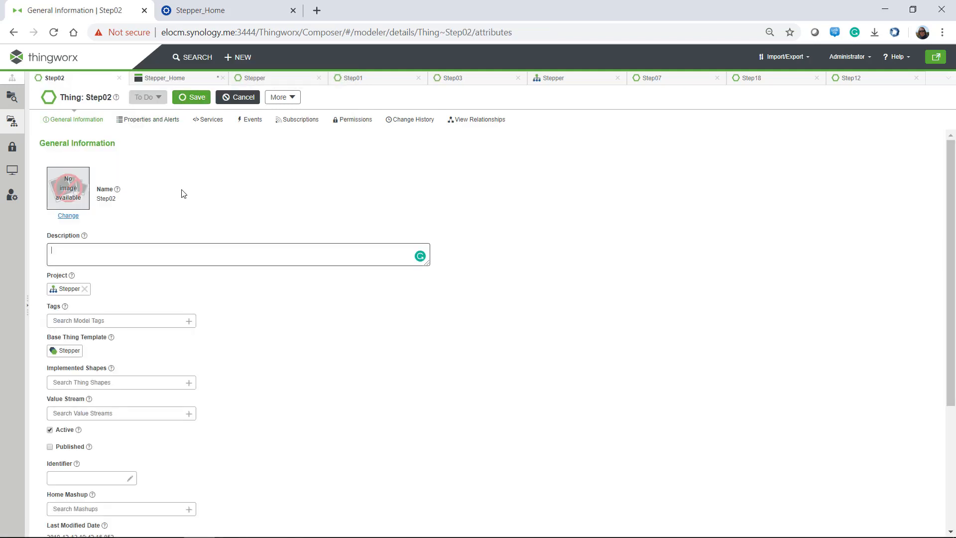
left_click(145, 121)
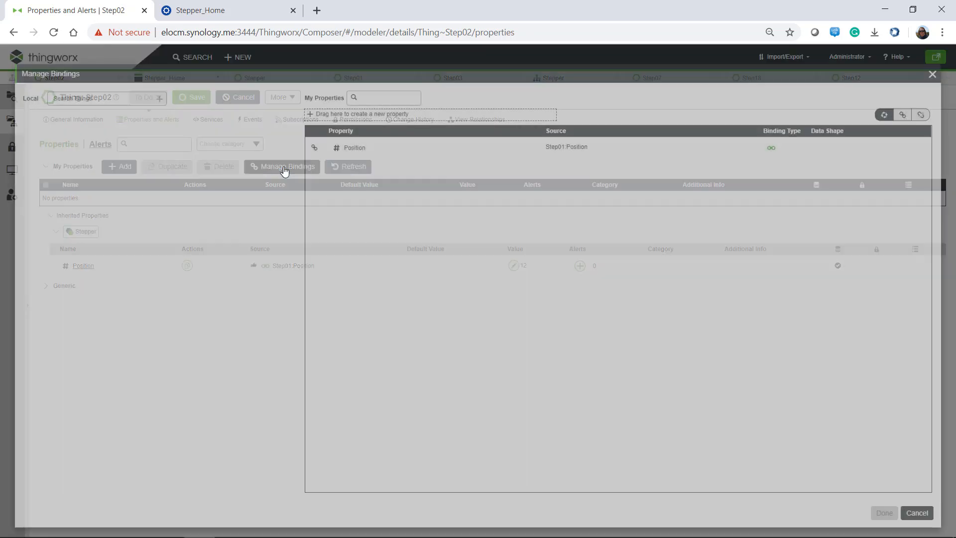
Bind Step02's Position property to the local Position property of Step01 and accept the binding
left_click(280, 167)
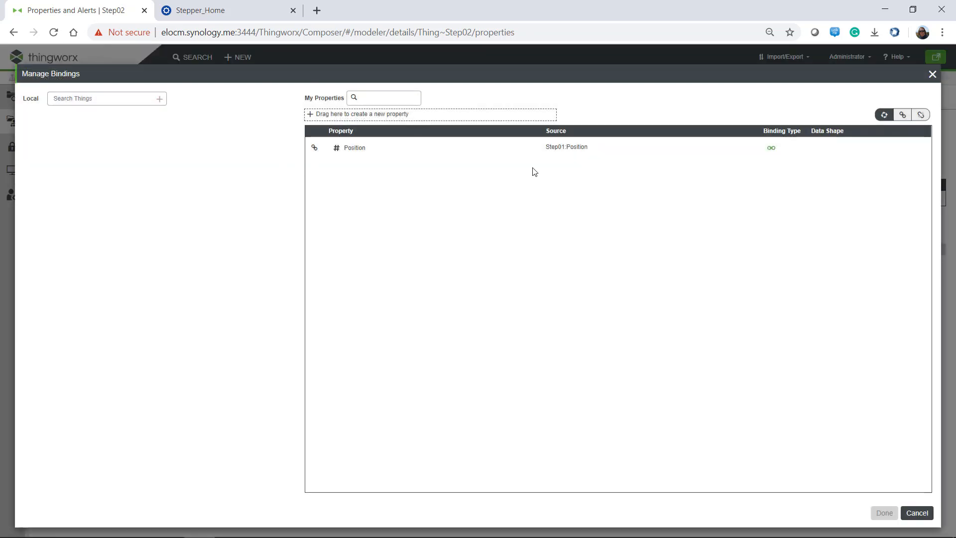
left_click(68, 99)
type("steop")
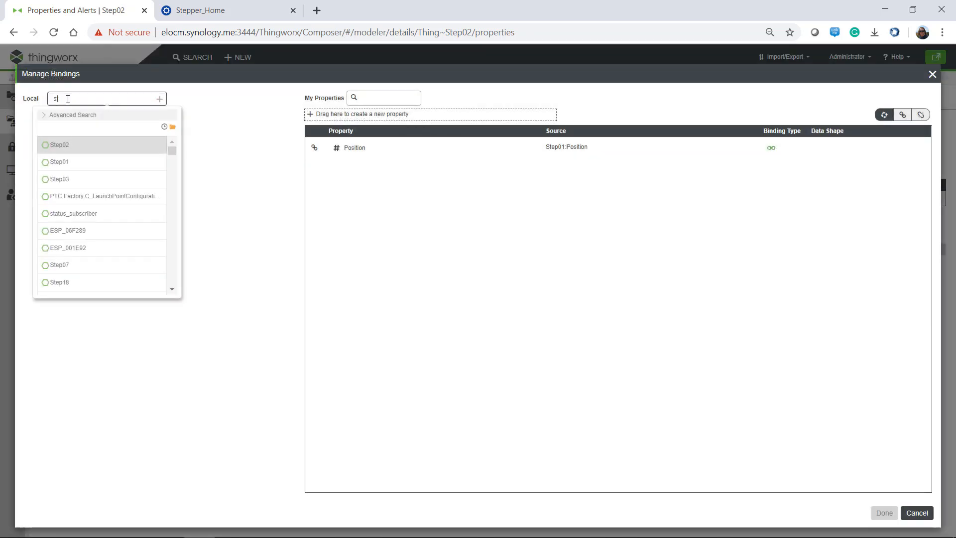
key("BackSpace")
key("BackSpace")
key("BackSpace")
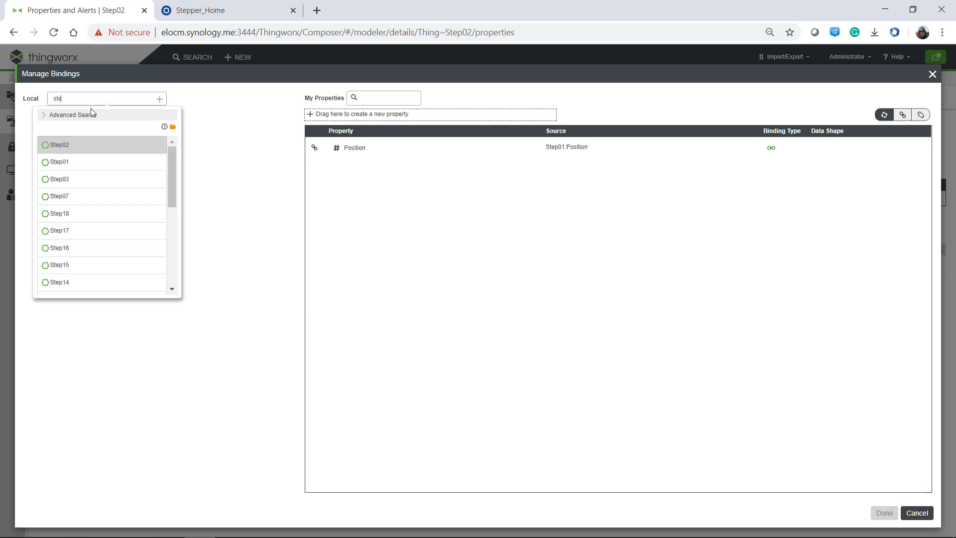
type("ep01")
left_click(67, 144)
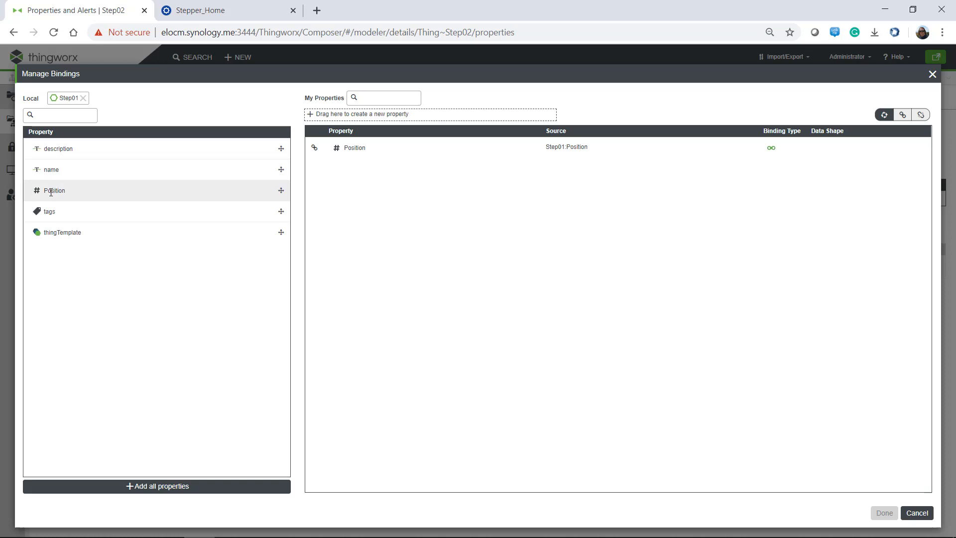
left_click_drag(281, 190, 597, 148)
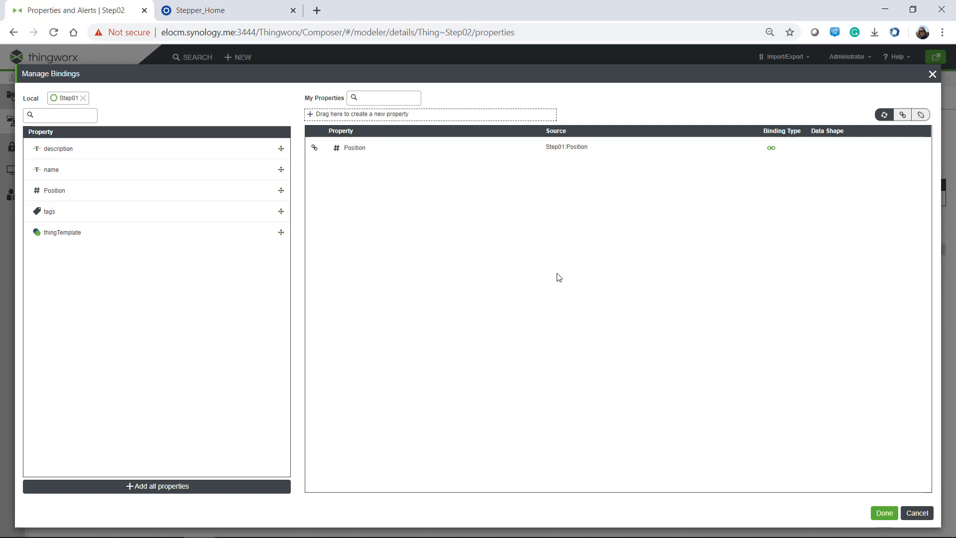
left_click(878, 513)
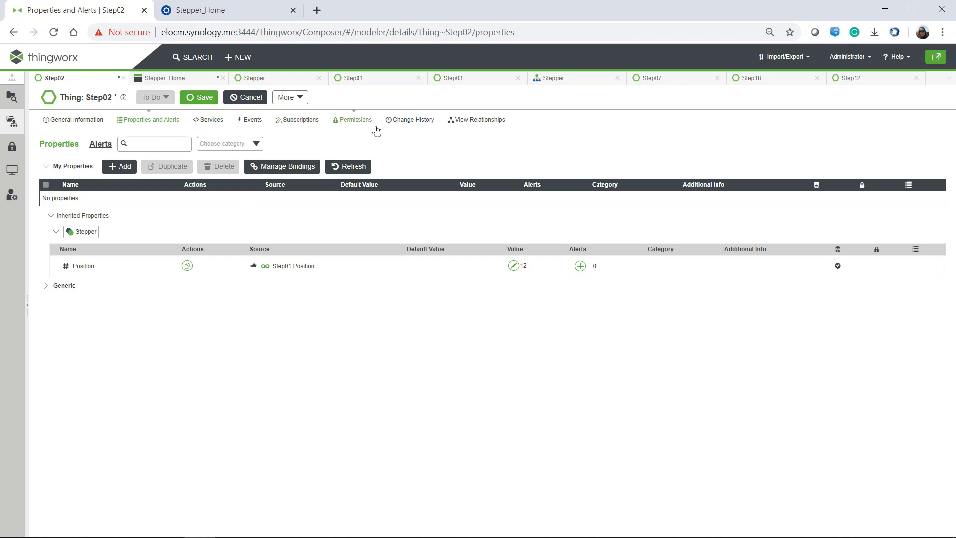
Examine the relationship diagram of the entities that use the Stepper thing template, across its full width and height
left_click(257, 79)
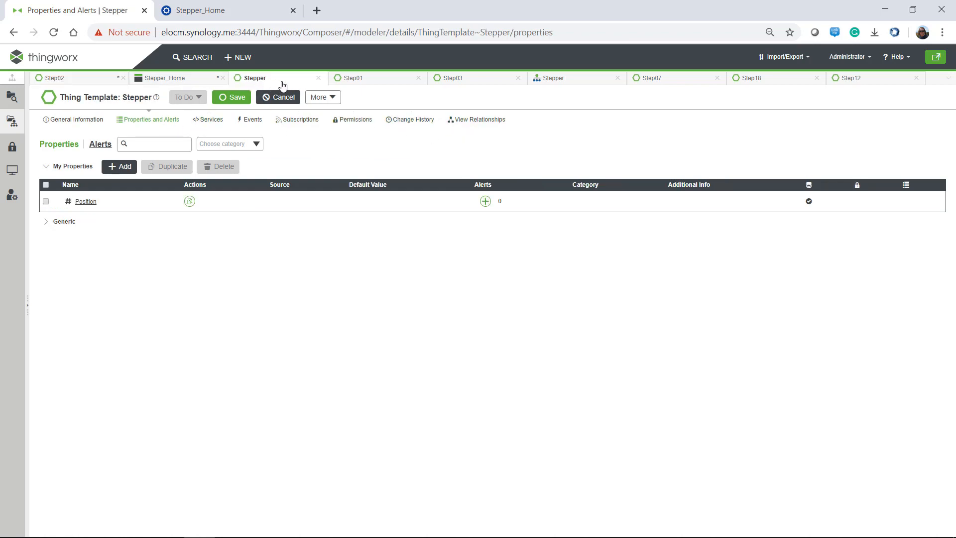
left_click(474, 121)
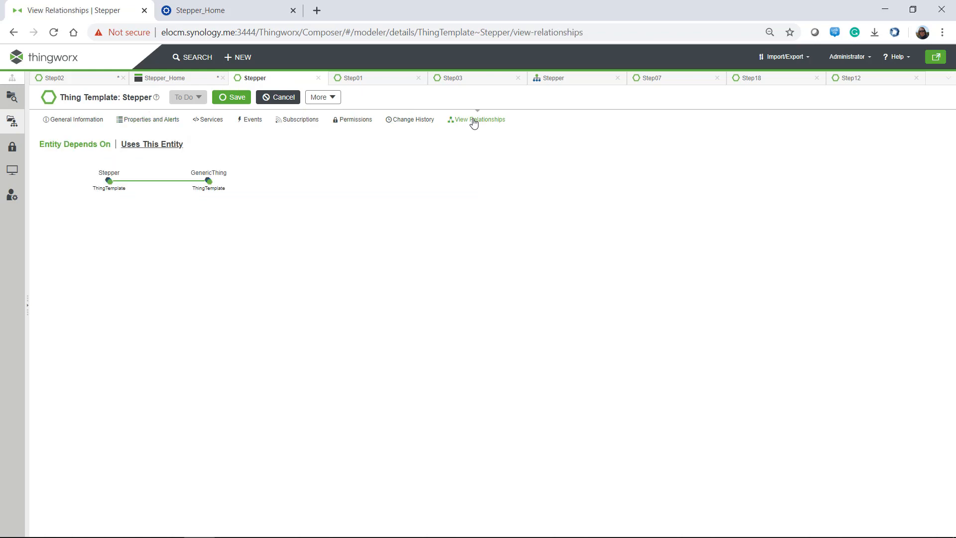
left_click(151, 146)
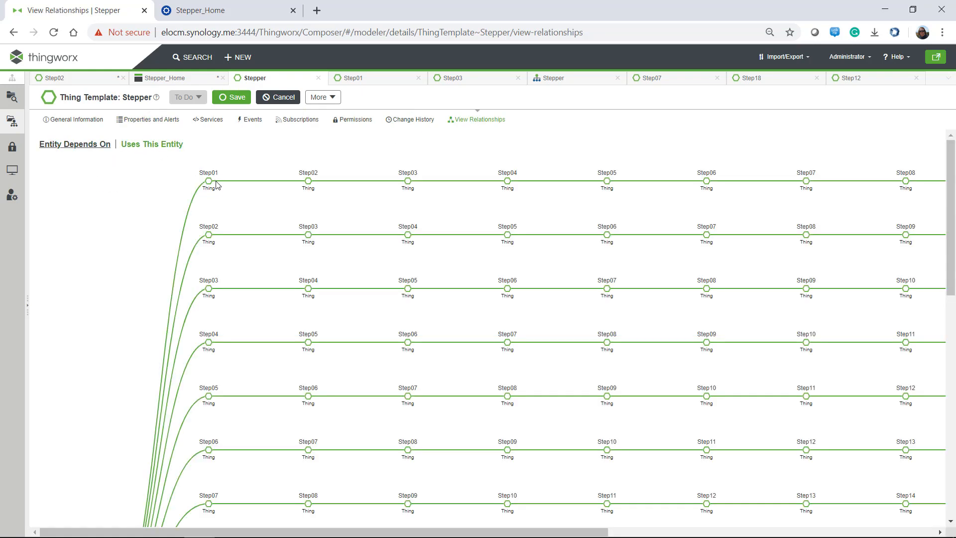
left_click_drag(491, 531, 877, 512)
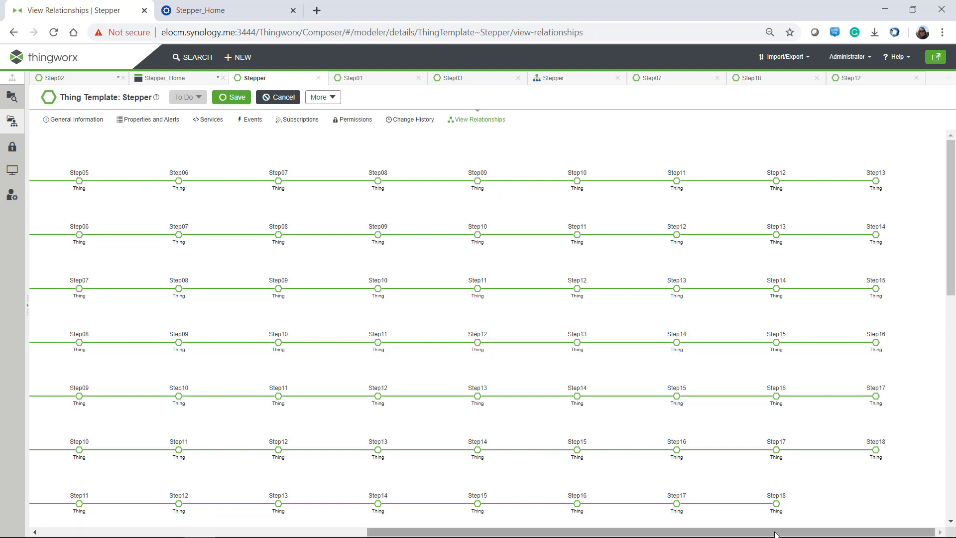
left_click_drag(774, 533, 447, 532)
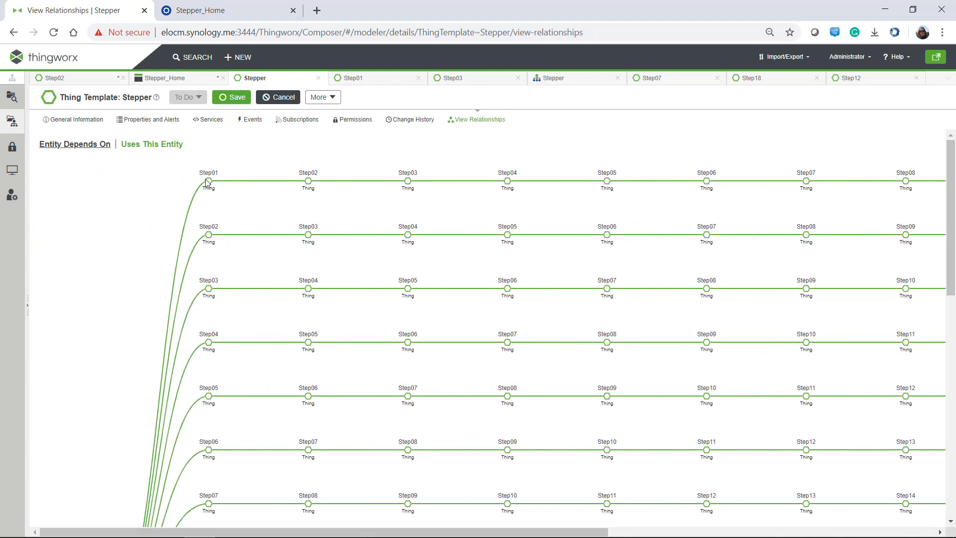
scroll(96, 375, "down", 9)
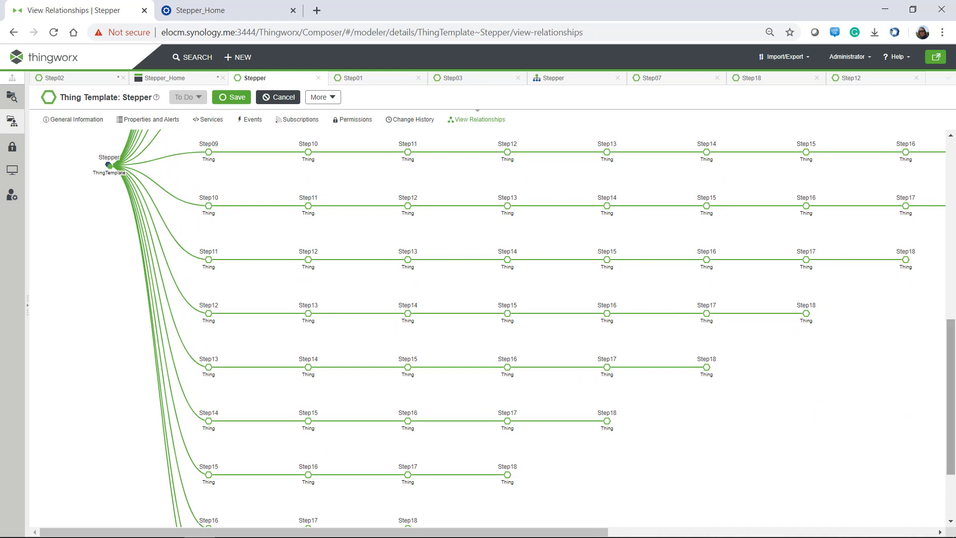
left_click_drag(950, 374, 941, 160)
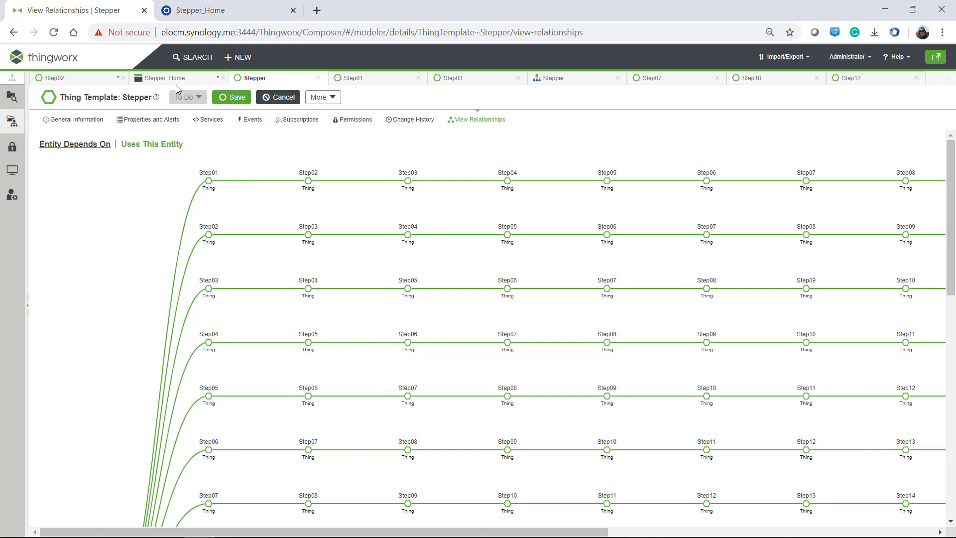
Switch to the running Stepper_Home mashup and move My Slider to 66
left_click(225, 11)
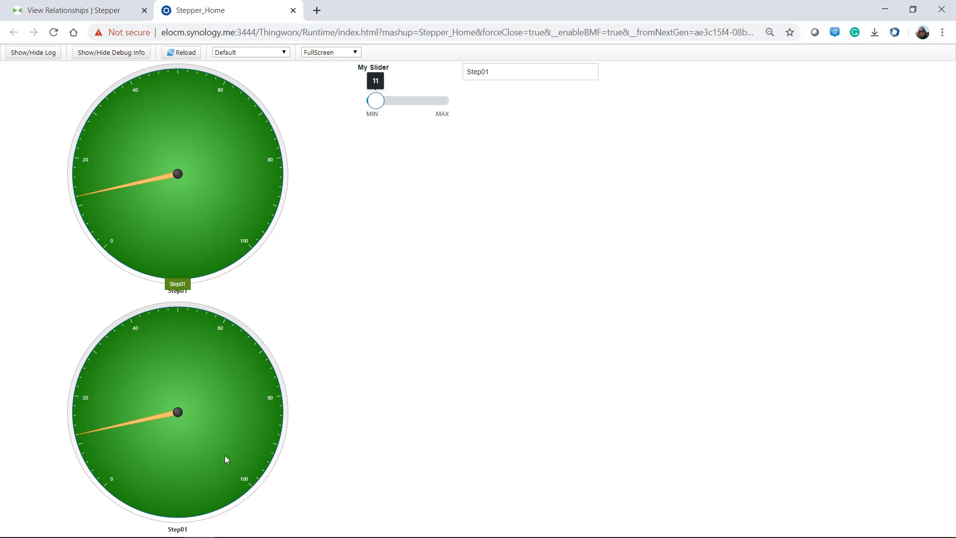
left_click_drag(377, 103, 420, 113)
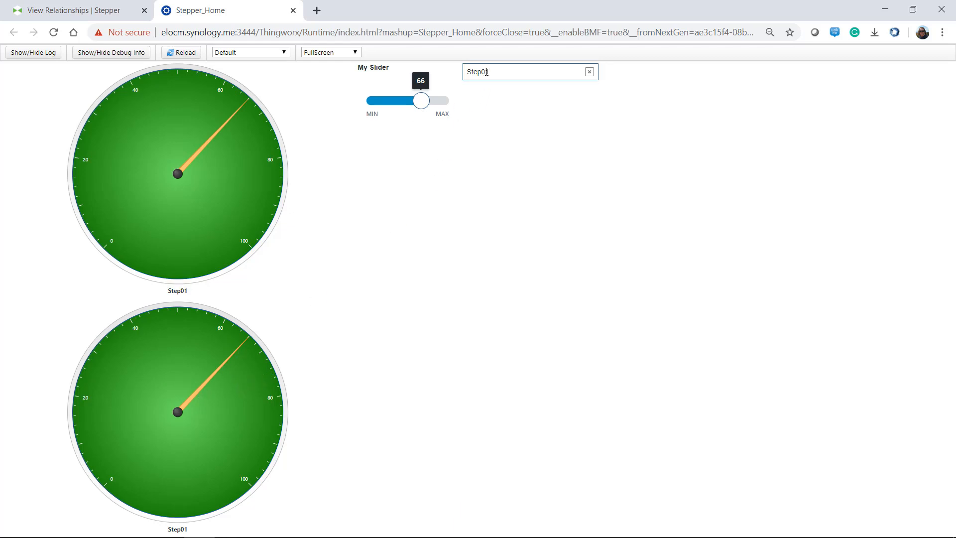
Change the thing name for the lower gauge to Step02 and move My Slider to 57
double_click(486, 72)
left_click(518, 75)
key("BackSpace")
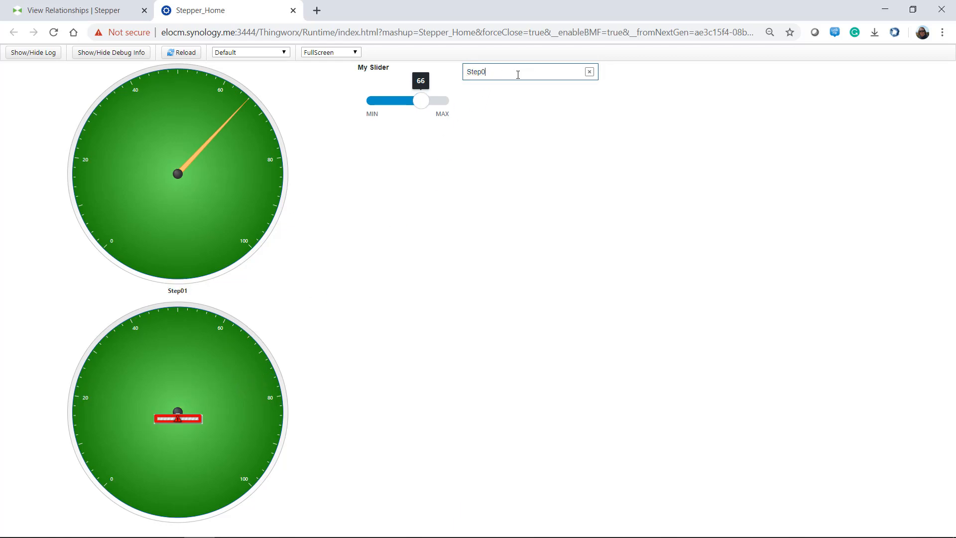
type("2")
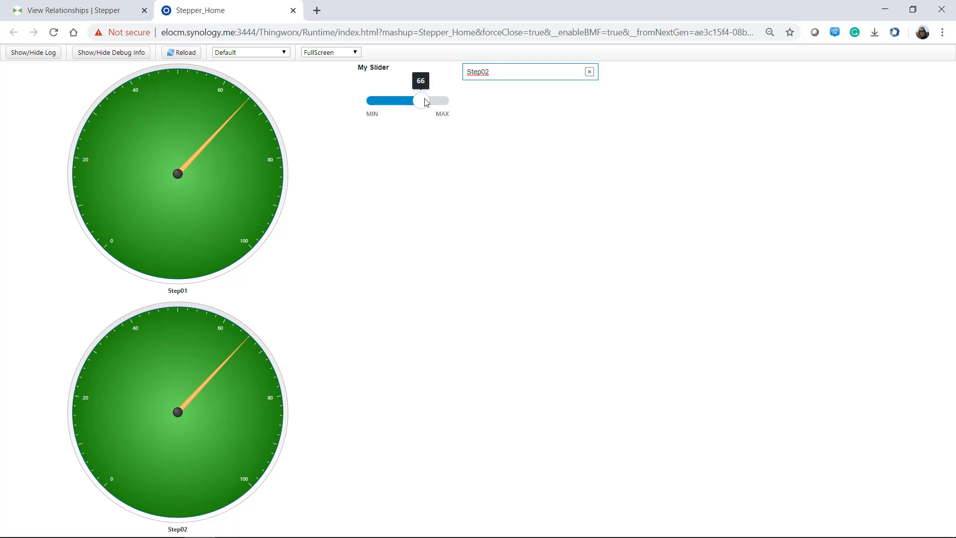
mouse_move(421, 101)
left_mouse_down()
mouse_move(392, 112)
mouse_move(420, 113)
left_mouse_up()
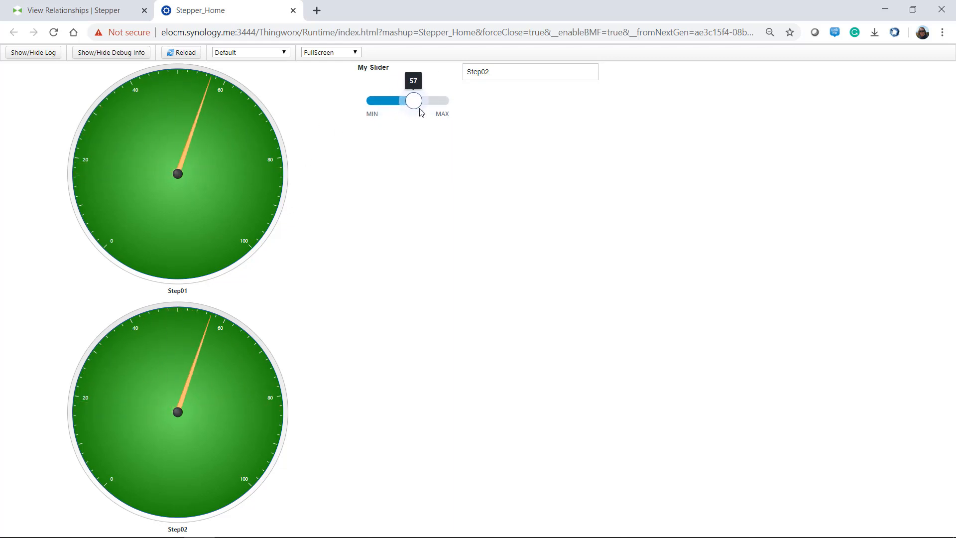
Change the thing name for the lower gauge to Step18 and move My Slider to 39
left_click(480, 73)
double_click(482, 72)
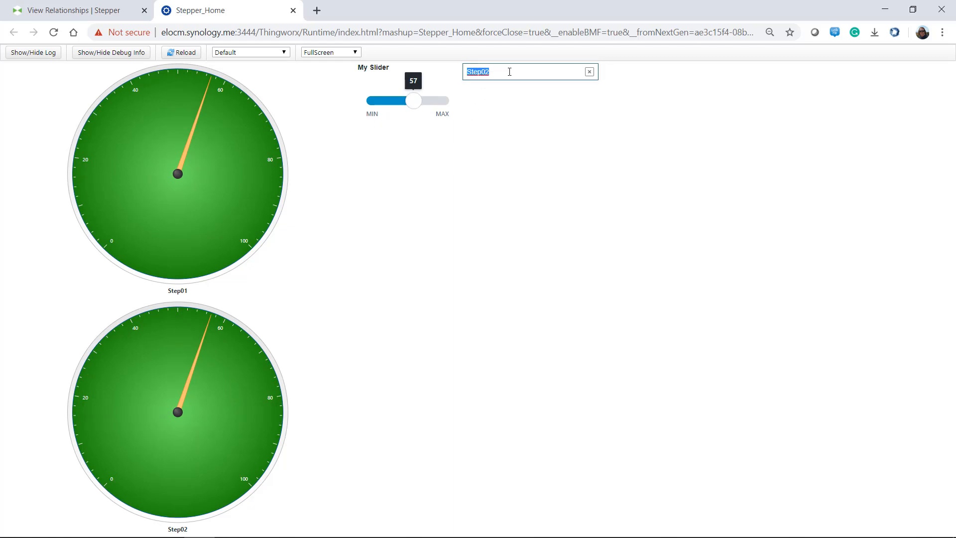
left_click(506, 71)
type("18")
mouse_move(412, 101)
left_mouse_down()
mouse_move(398, 102)
mouse_move(420, 101)
mouse_move(415, 109)
mouse_move(392, 110)
mouse_move(414, 109)
mouse_move(389, 109)
mouse_move(433, 109)
mouse_move(414, 109)
left_mouse_up()
mouse_move(403, 105)
left_mouse_down()
mouse_move(392, 106)
mouse_move(402, 107)
left_mouse_up()
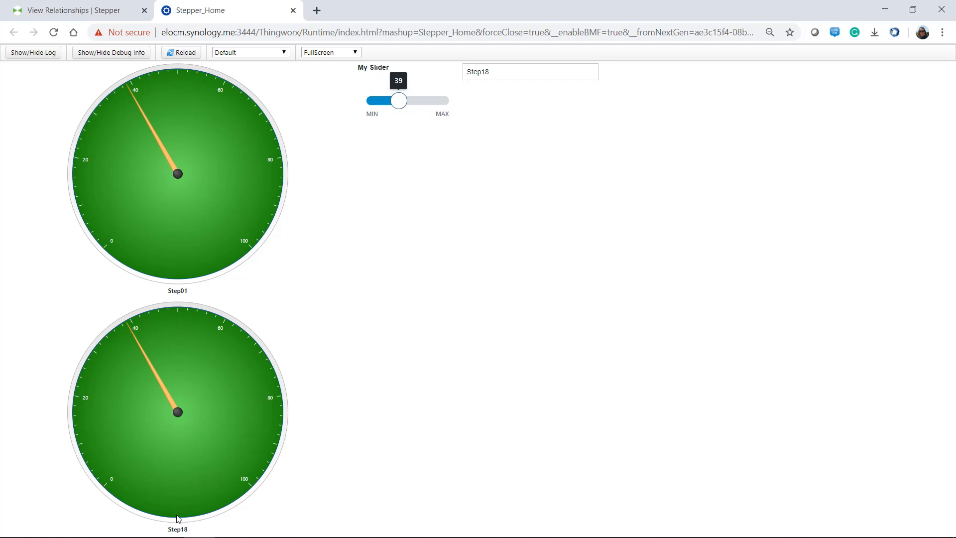
Return to ThingWorx Composer, search for step18 and display the Step18 thing's properties and alerts
left_click(107, 15)
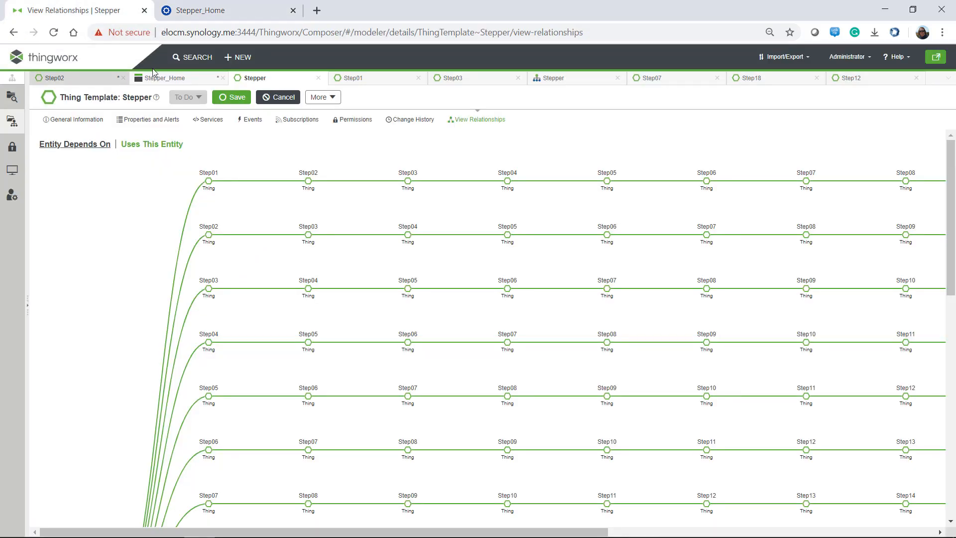
left_click(193, 58)
type("s")
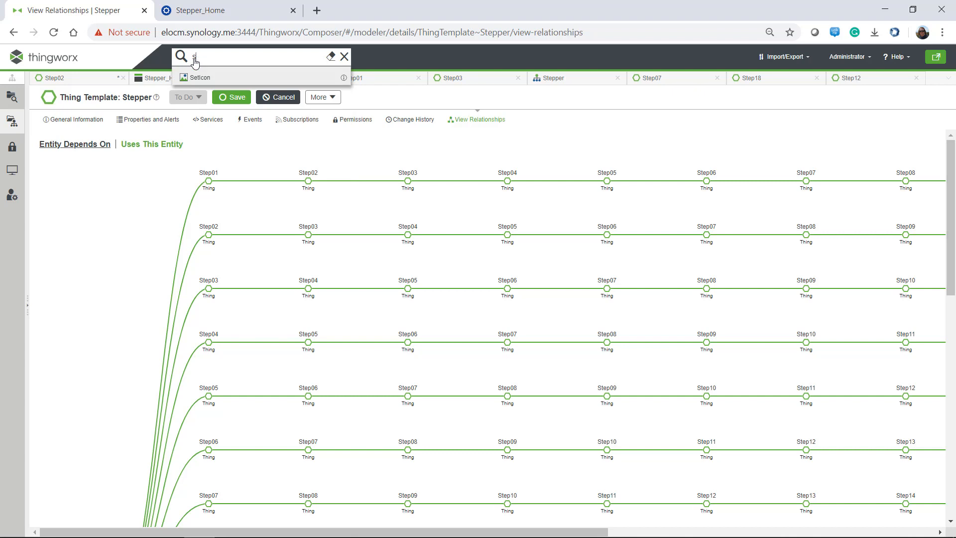
type("ettep")
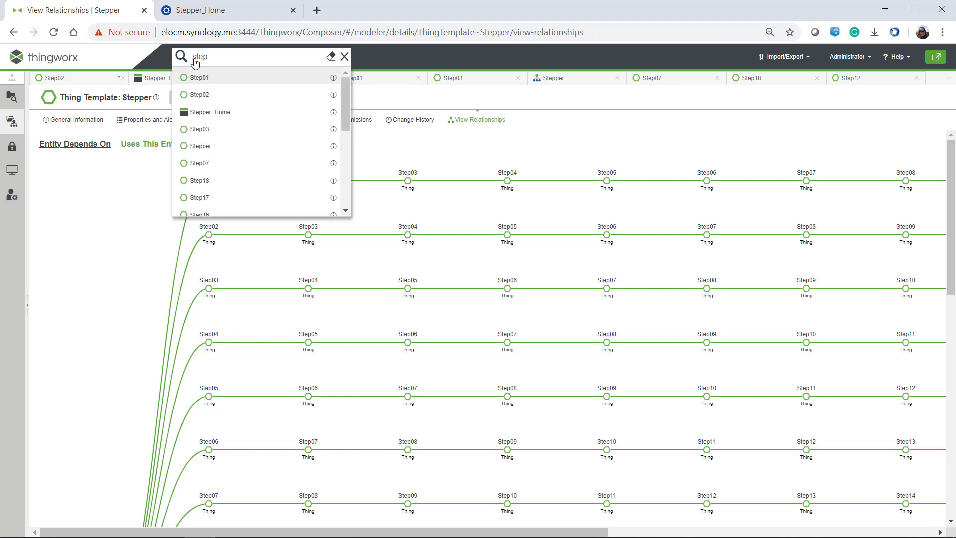
type("18")
left_click(199, 78)
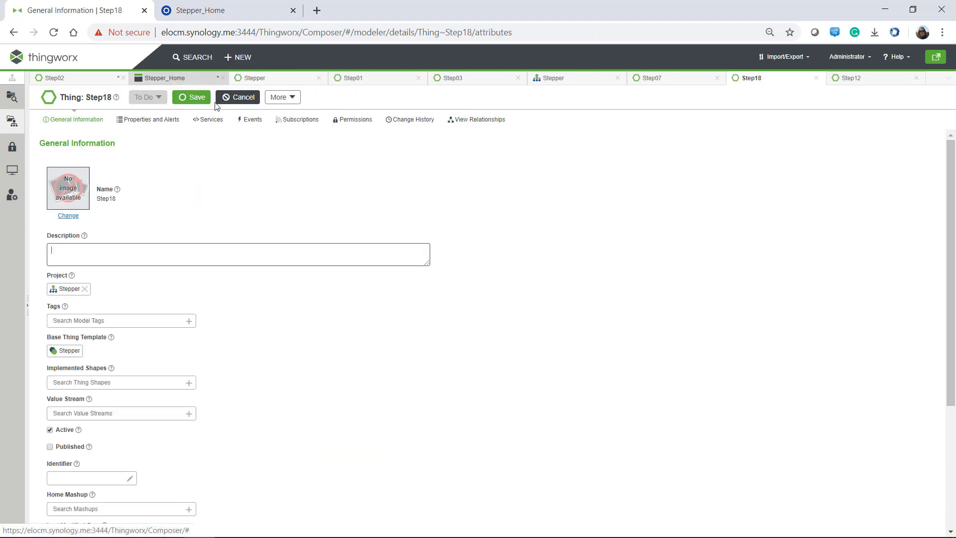
left_click(143, 122)
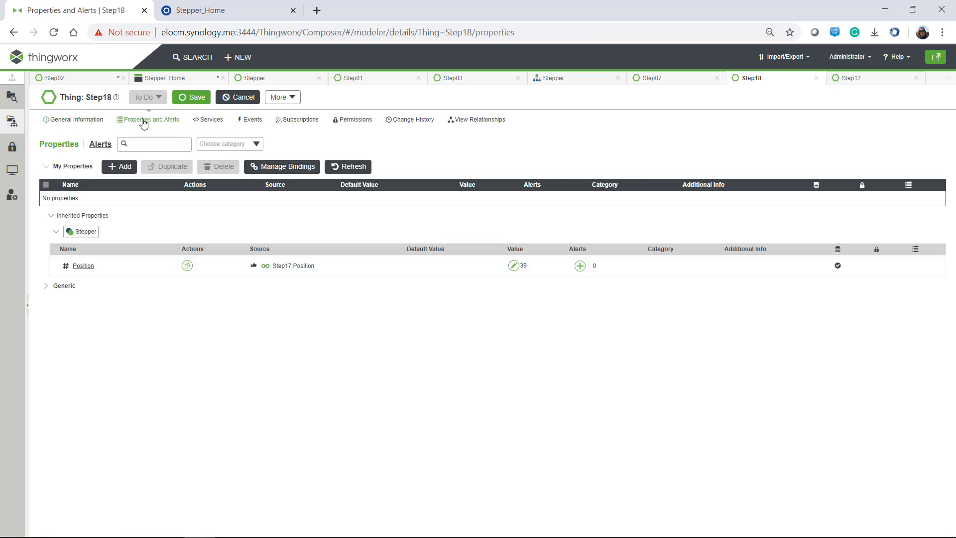